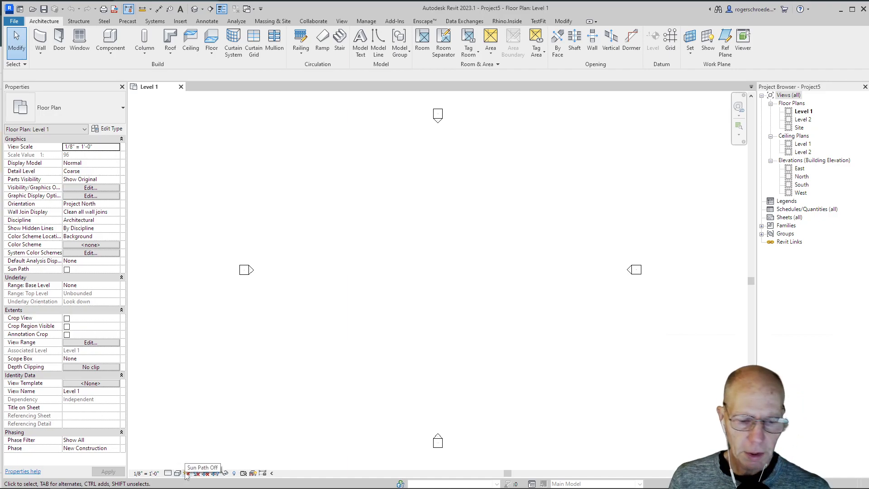
# Turn on the sun path in the Level 1 floor plan, using the specified project location, date, and time.
pyautogui.click(187, 473)
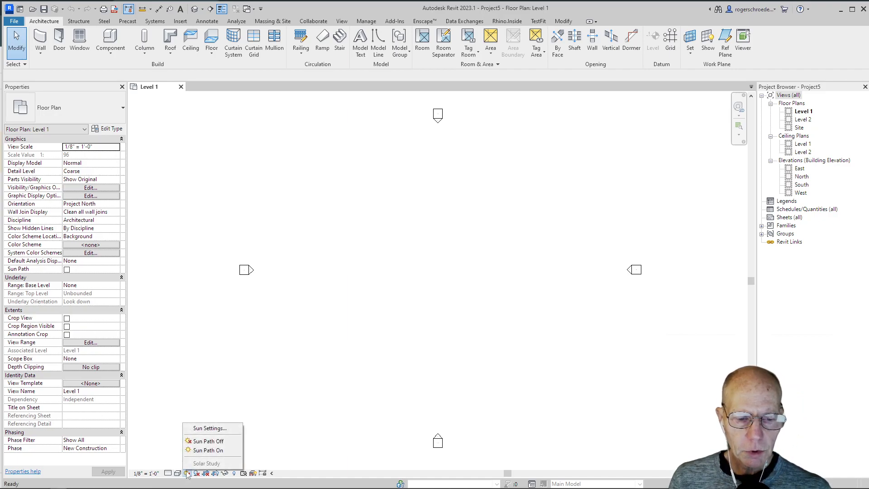
pyautogui.click(201, 453)
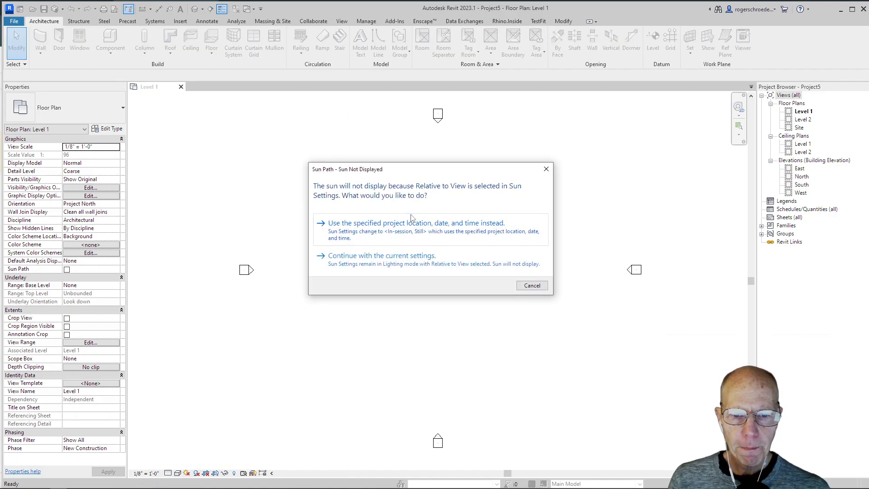
pyautogui.click(362, 233)
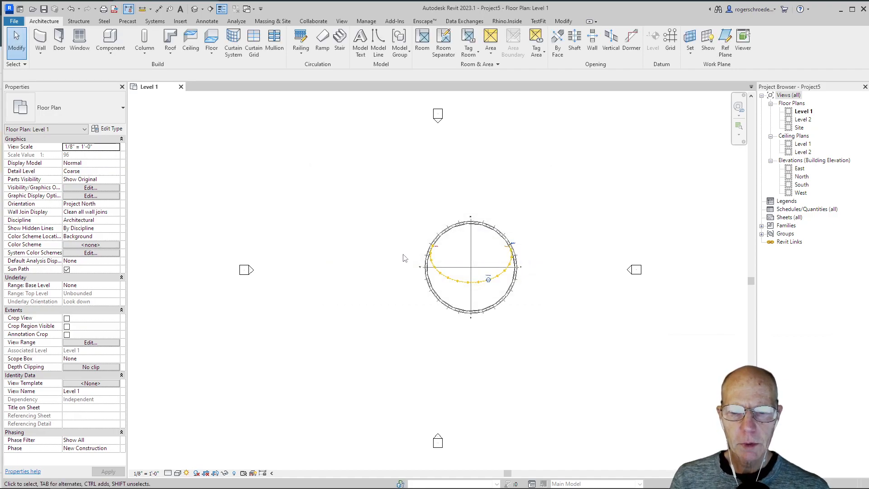
pyautogui.scroll(5, 418, 271)
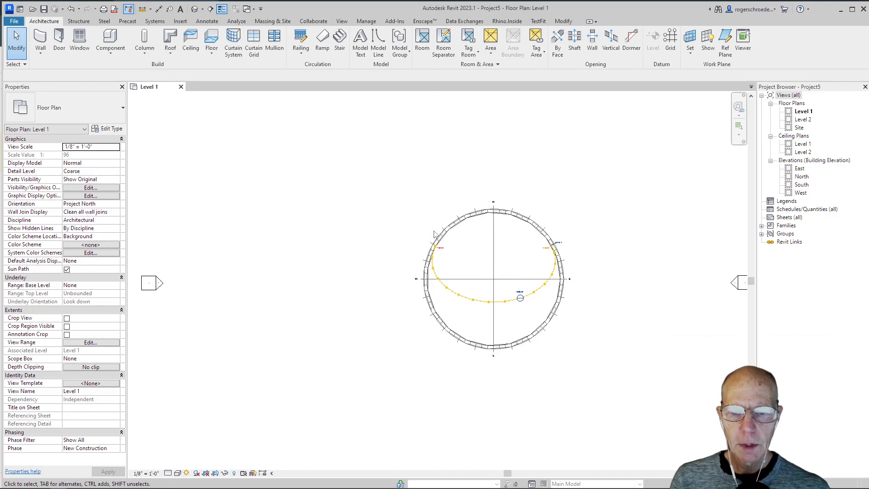
pyautogui.moveTo(490, 255); pyautogui.dragTo(398, 248, button='middle')
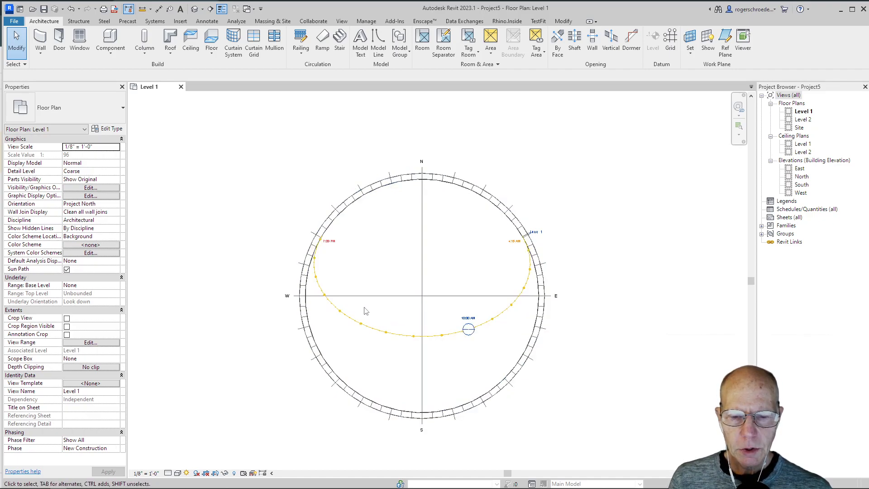
pyautogui.click(468, 329)
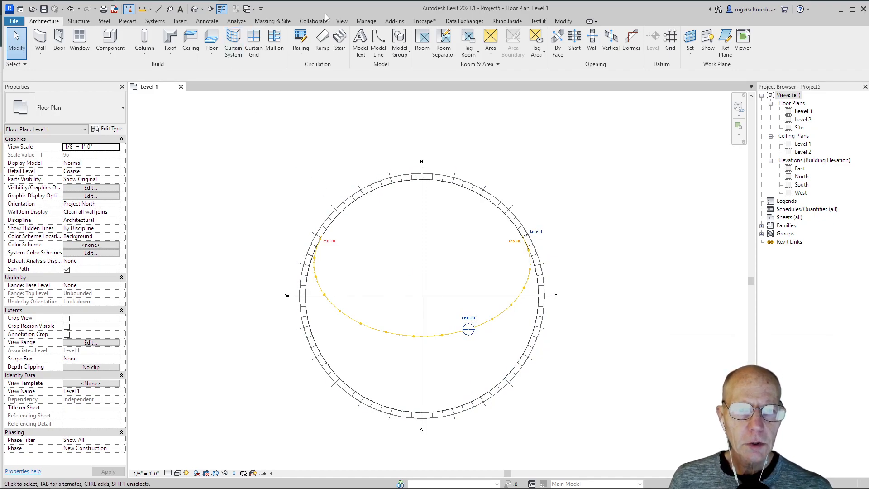
# Open the default 3D view and turn on its sun path with the specified project location, date, and time.
pyautogui.click(342, 21)
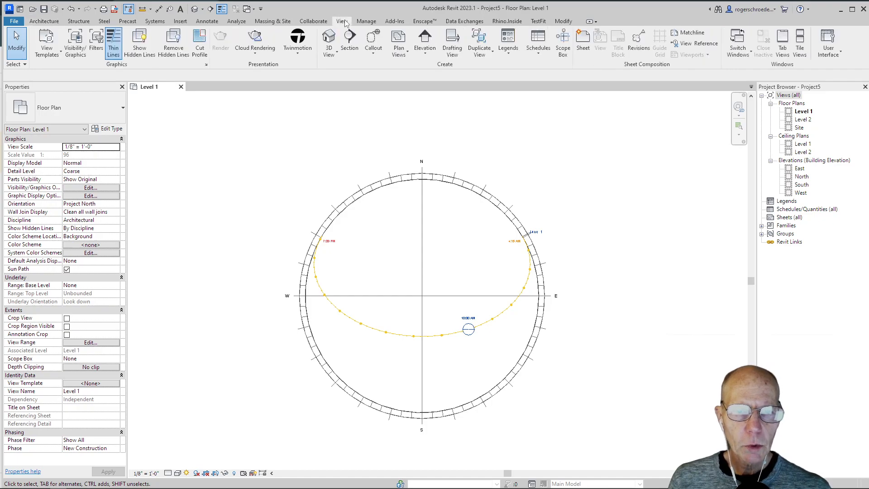
pyautogui.click(324, 42)
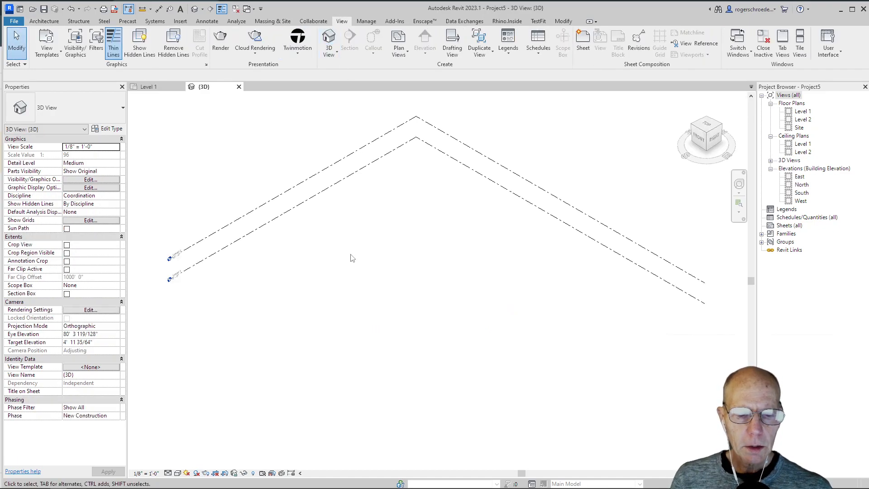
pyautogui.click(187, 473)
pyautogui.click(196, 451)
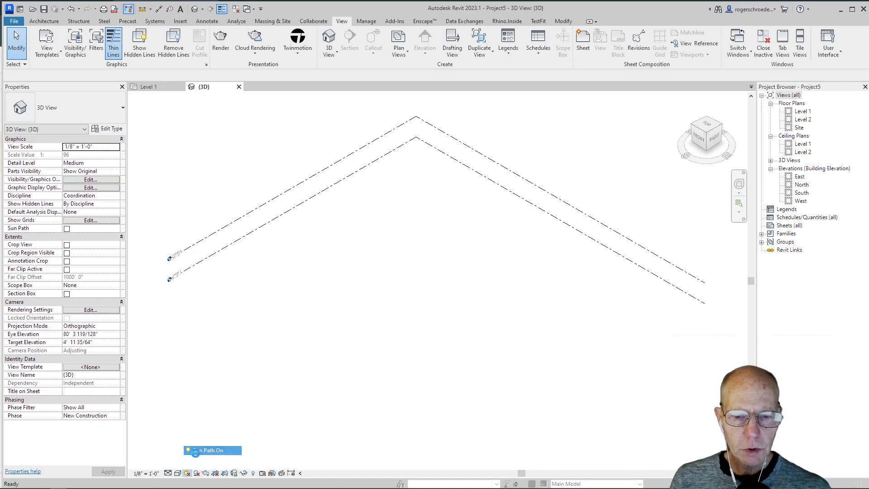
pyautogui.click(379, 232)
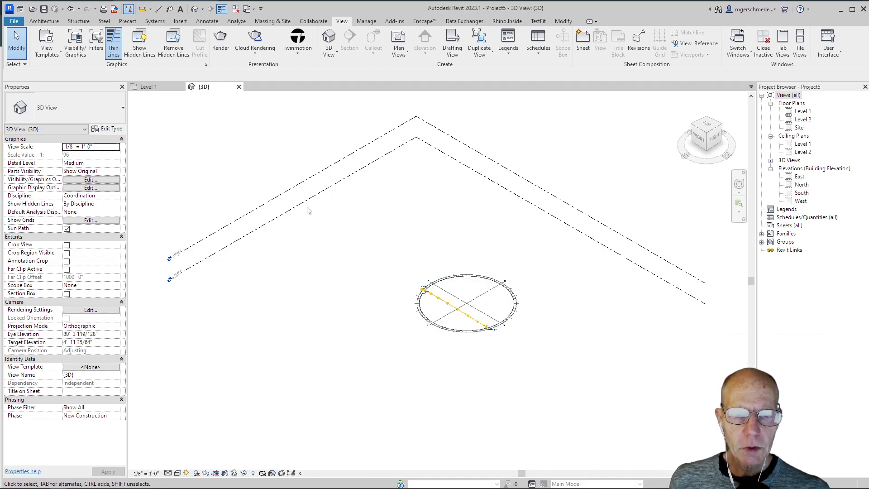
pyautogui.scroll(3, 459, 290)
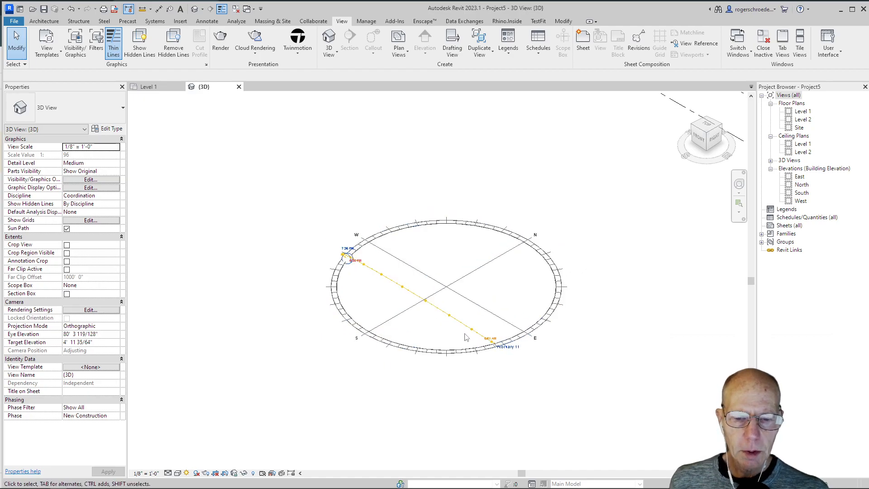
# Set the sun path's date to June 11, 2023 and the sun's time to 12:15 PM.
pyautogui.click(502, 347)
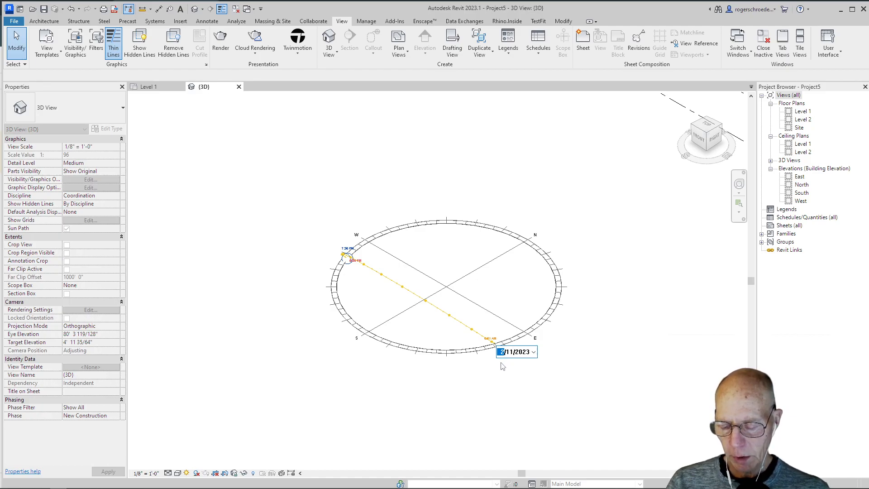
pyautogui.press('Return')
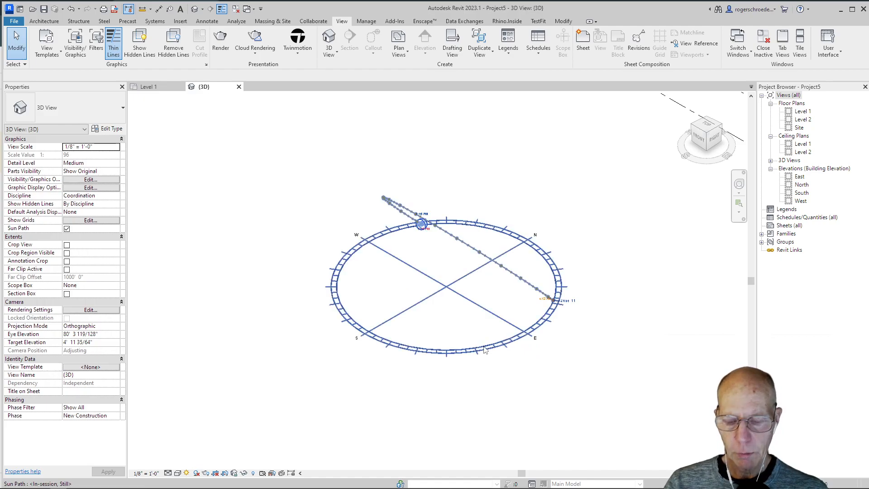
pyautogui.moveTo(474, 351); pyautogui.dragTo(323, 390)
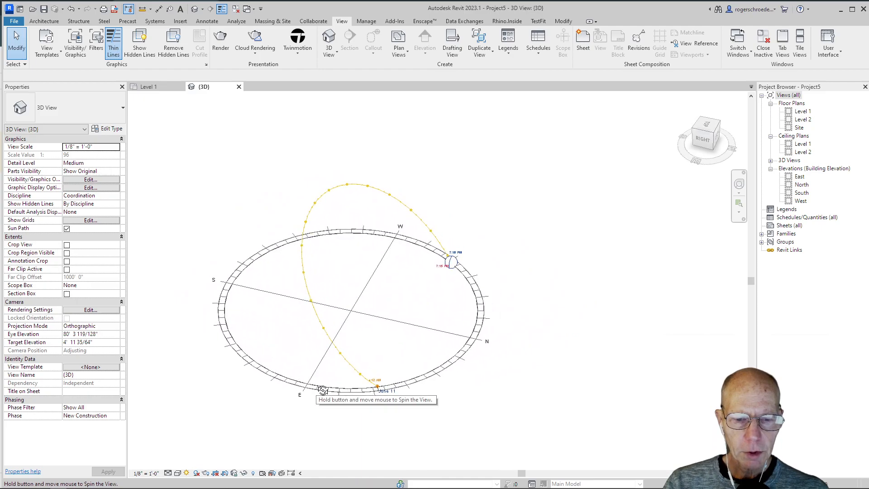
pyautogui.click(457, 254)
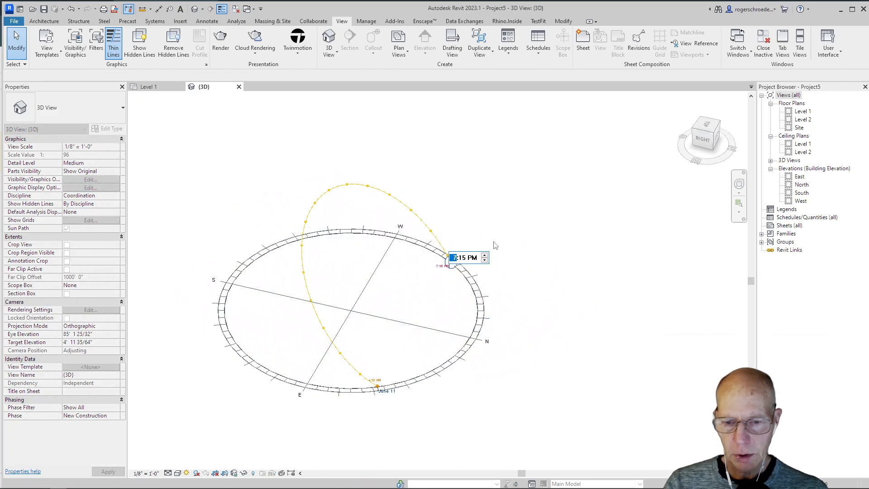
pyautogui.click(414, 289)
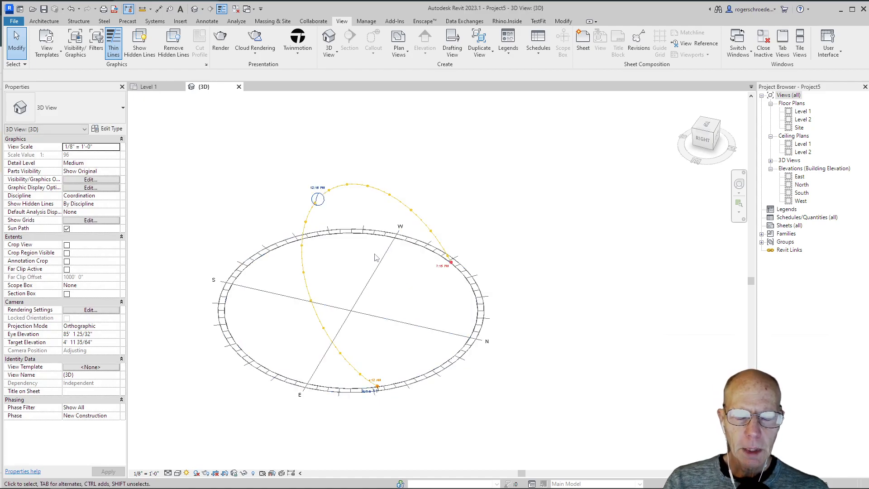
# On Level 1, draw a closed rectangle of Generic - 8" architectural walls, about 80' by 30', across the sun path.
pyautogui.click(149, 87)
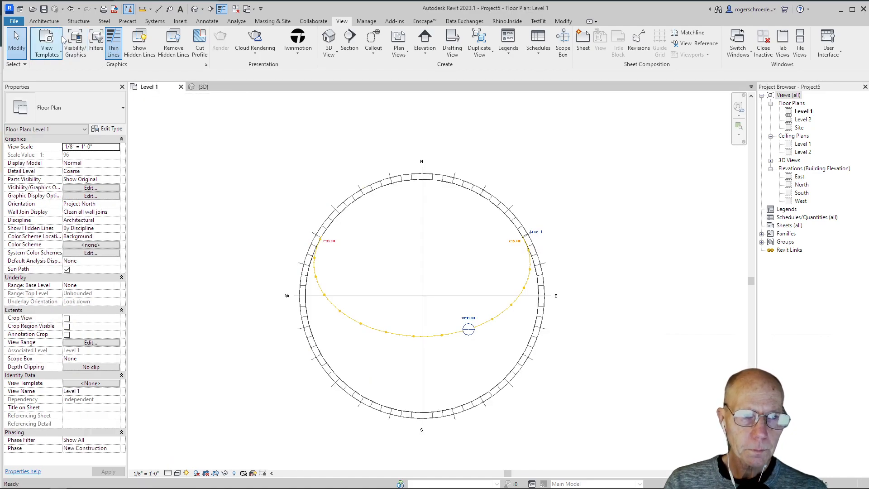
pyautogui.click(44, 21)
pyautogui.click(41, 52)
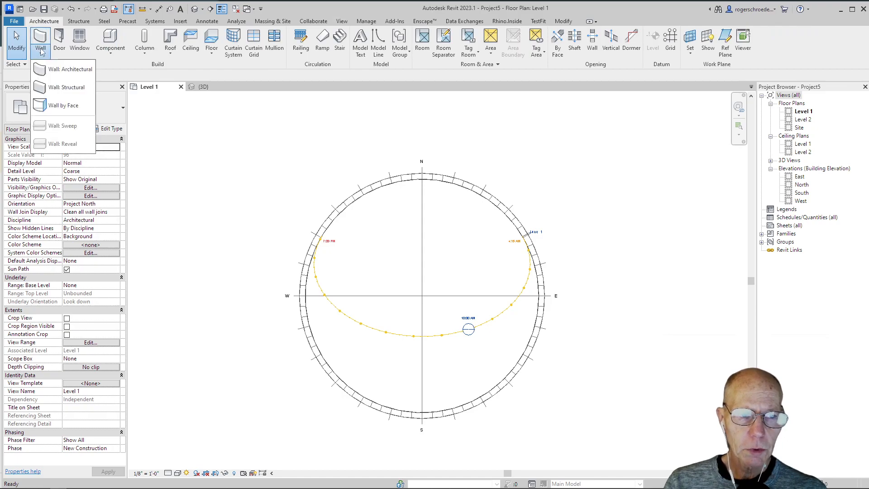
pyautogui.click(54, 68)
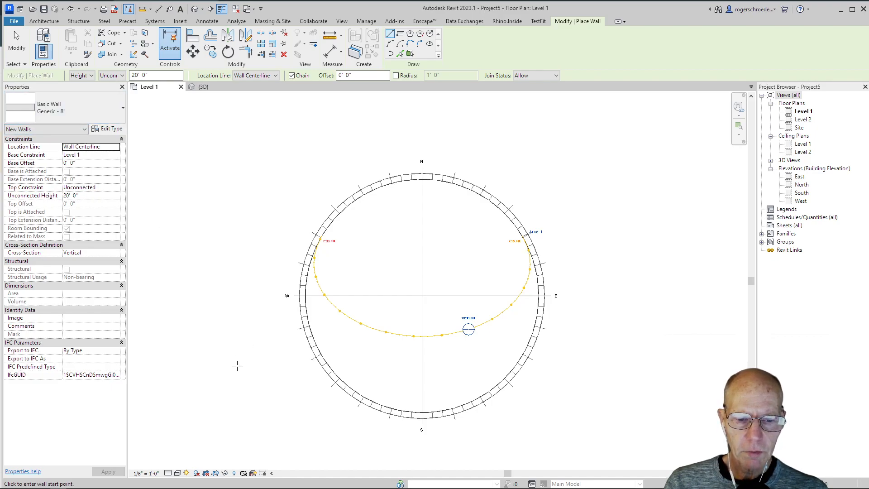
pyautogui.scroll(-4, 236, 364)
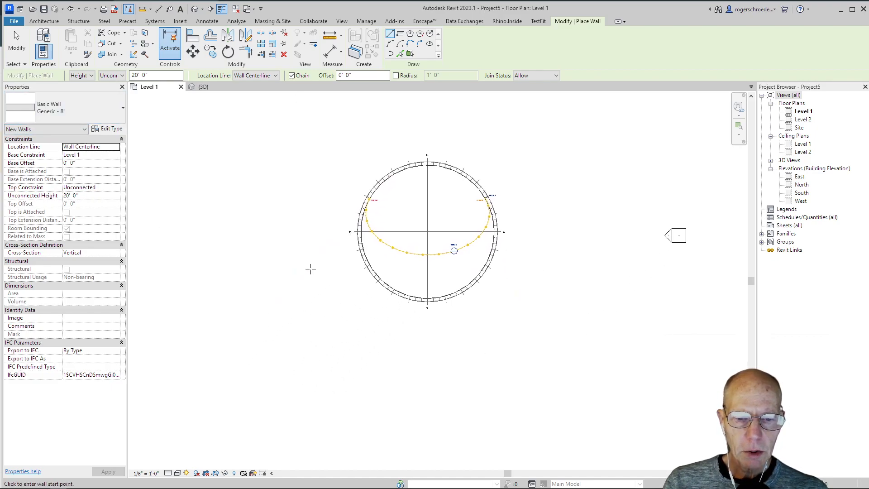
pyautogui.click(246, 292)
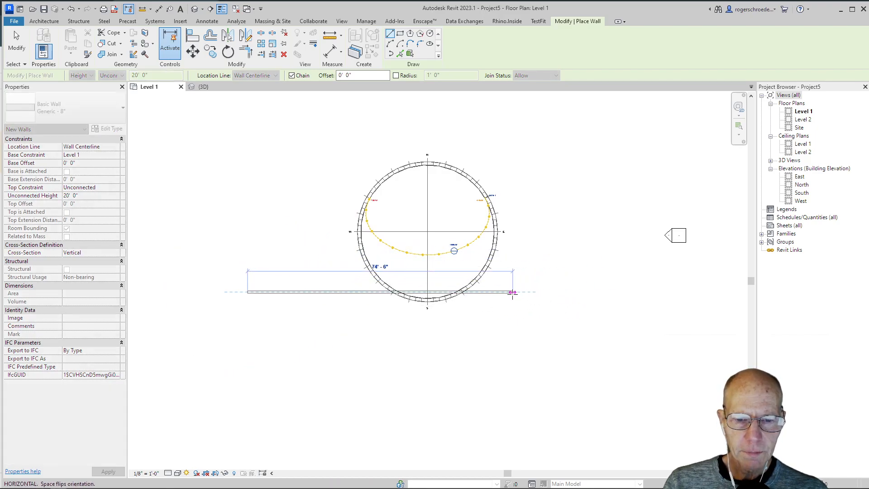
pyautogui.click(532, 291)
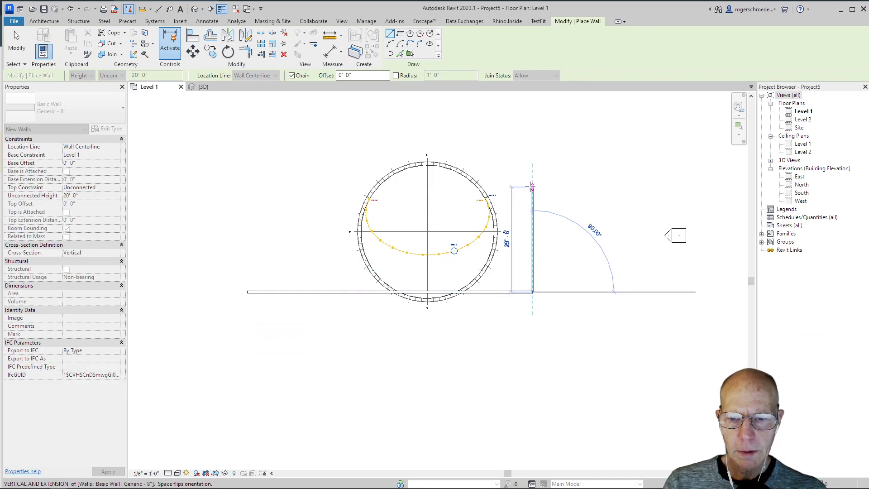
pyautogui.click(532, 184)
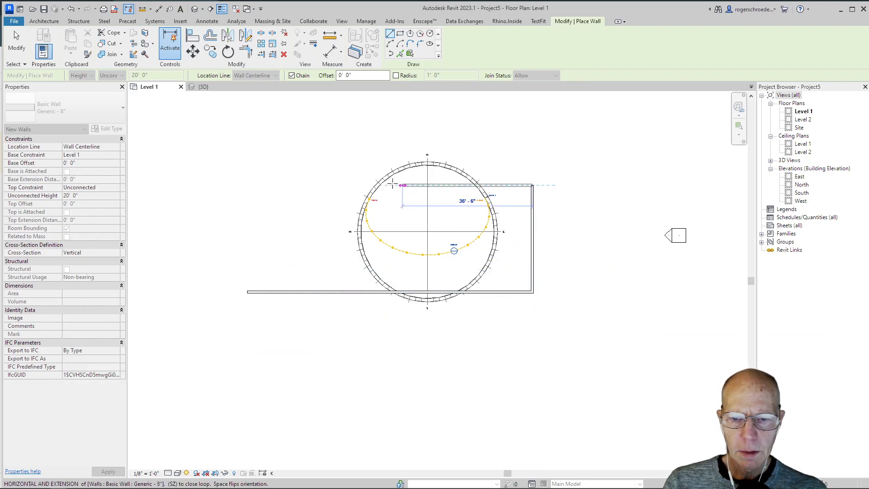
pyautogui.click(247, 185)
pyautogui.click(248, 292)
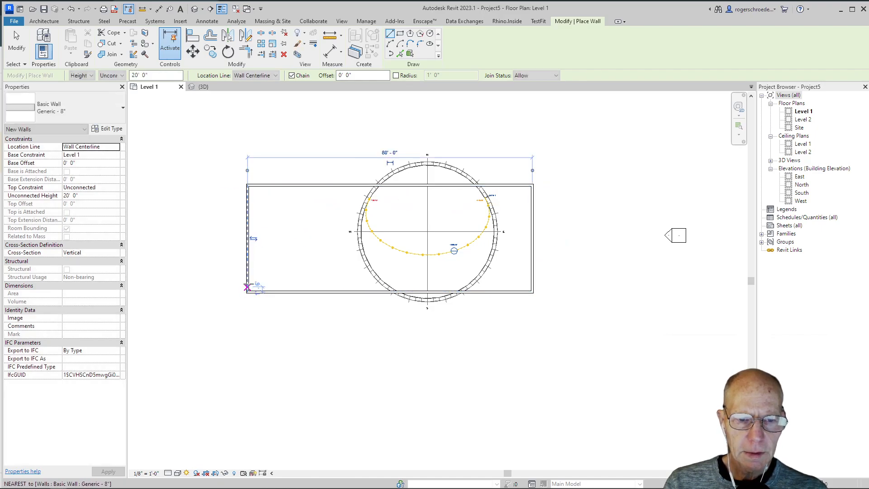
# Show the walls in the 3D view from the top-front-right isometric direction and end the wall command.
pyautogui.click(203, 87)
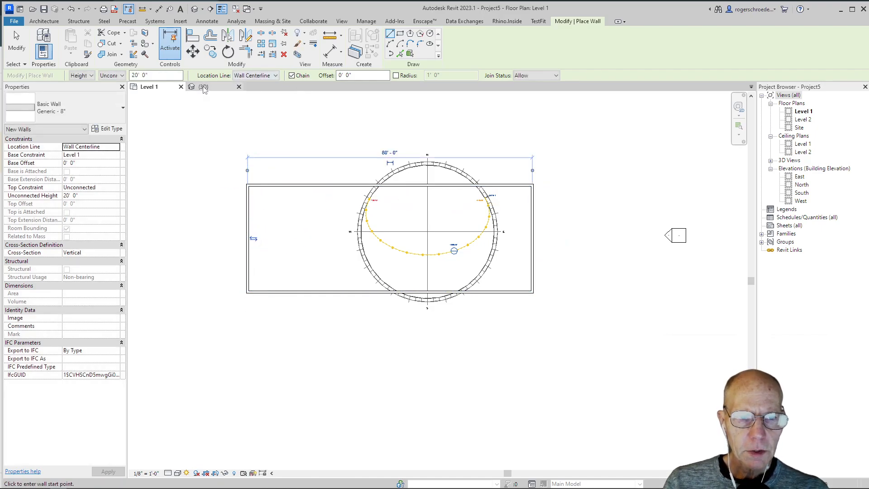
pyautogui.scroll(-4, 260, 199)
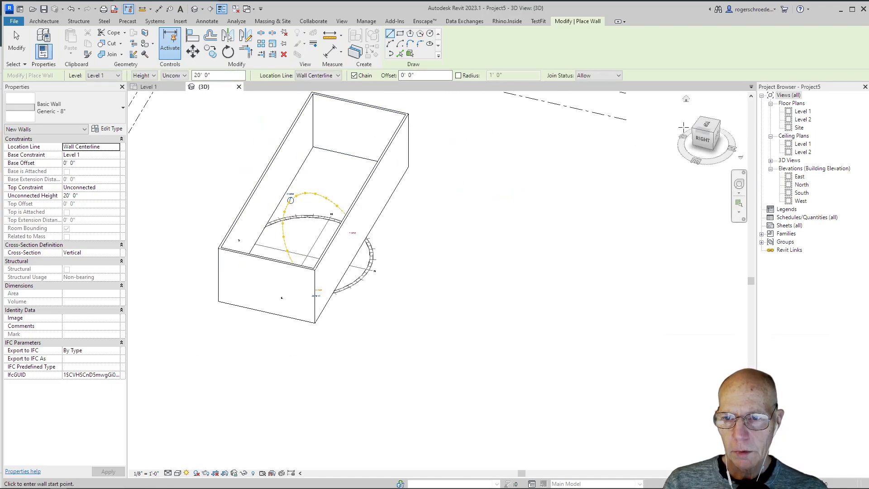
pyautogui.click(698, 125)
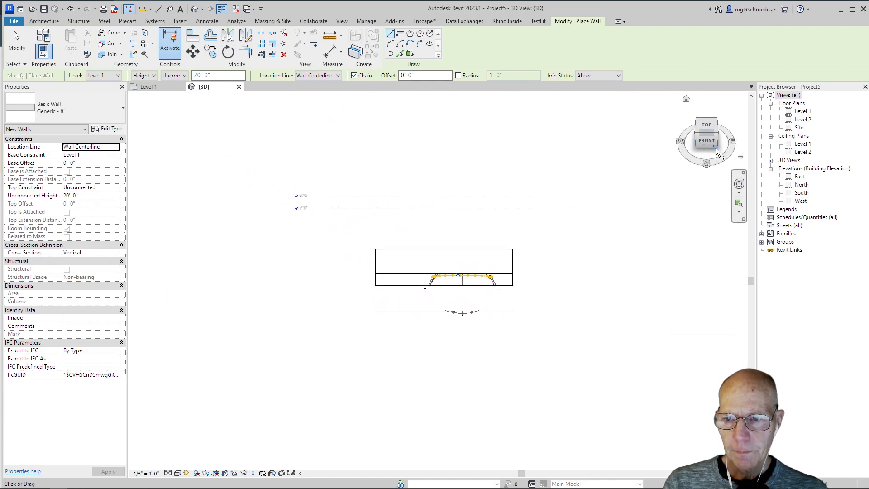
pyautogui.click(717, 135)
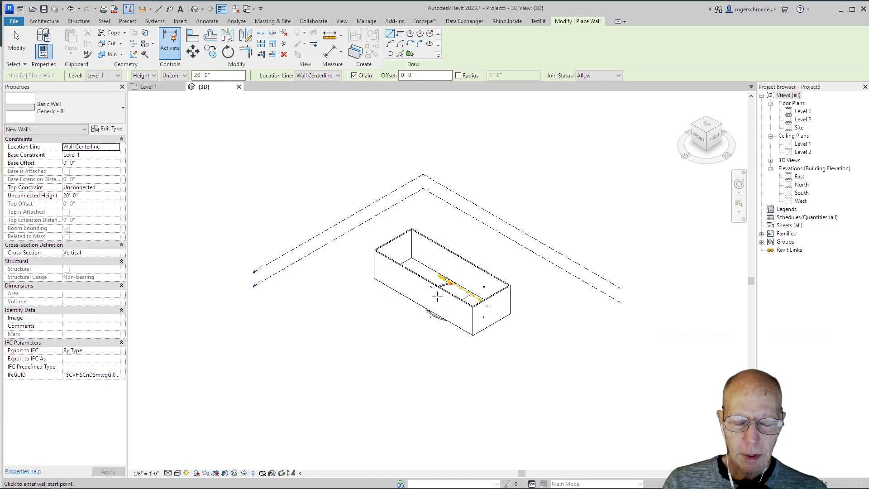
pyautogui.click(183, 425)
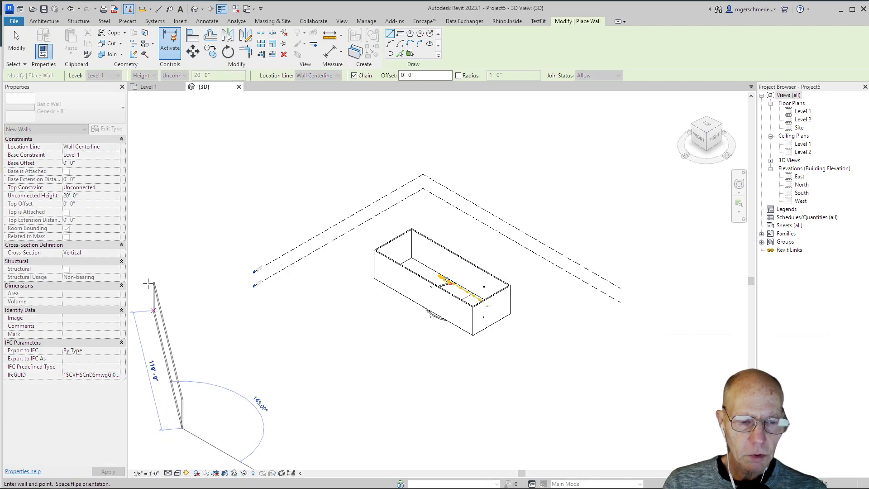
pyautogui.click(16, 43)
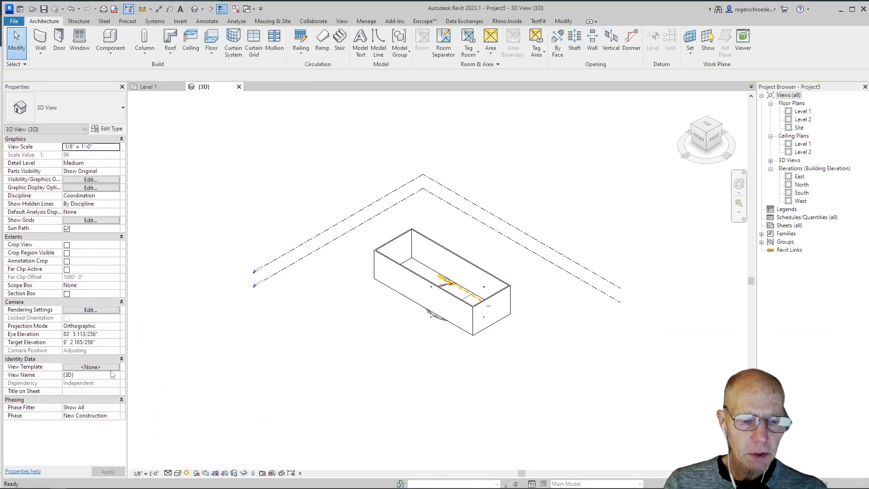
# Toggle the 3D view's sun path off and on to refit it around the building, and turn on shadows.
pyautogui.click(186, 473)
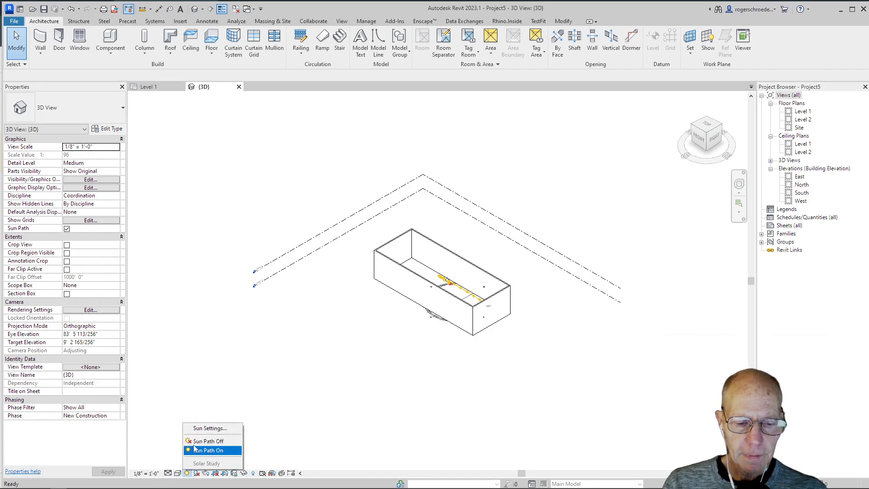
pyautogui.click(199, 441)
pyautogui.click(187, 473)
pyautogui.click(199, 451)
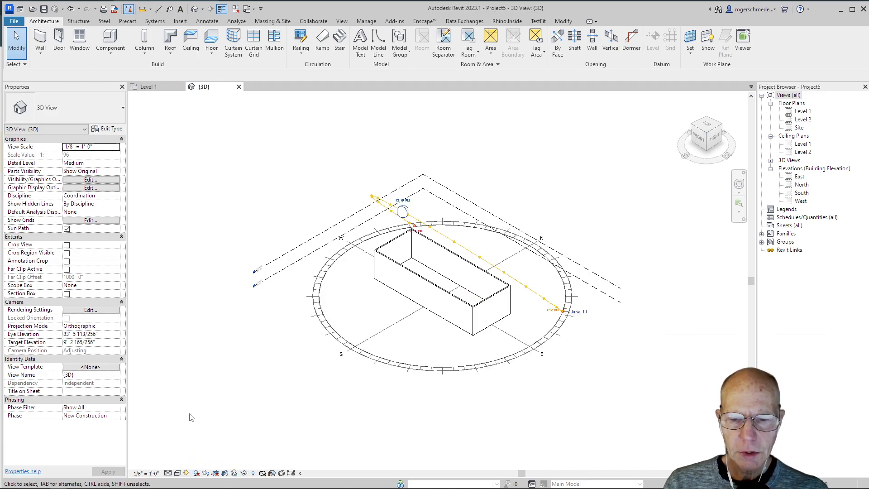
pyautogui.click(196, 473)
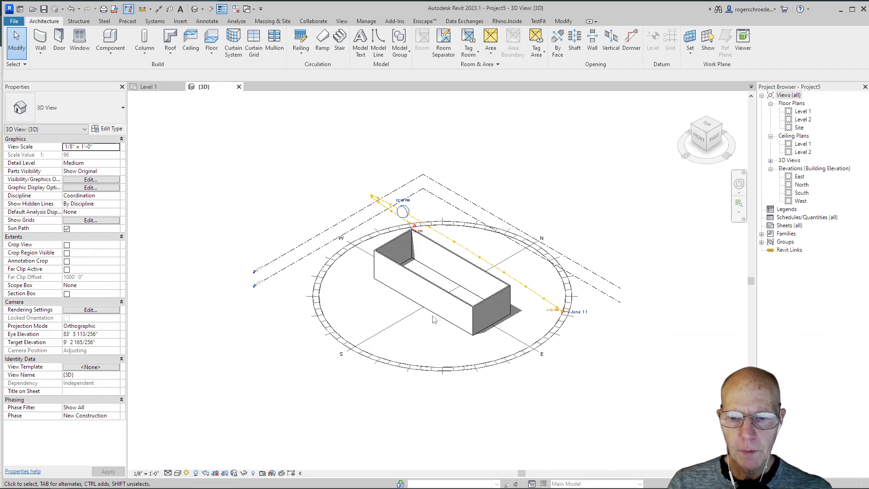
# Set the date of the 3D view's sun path to February 11, 2023.
pyautogui.scroll(2, 466, 327)
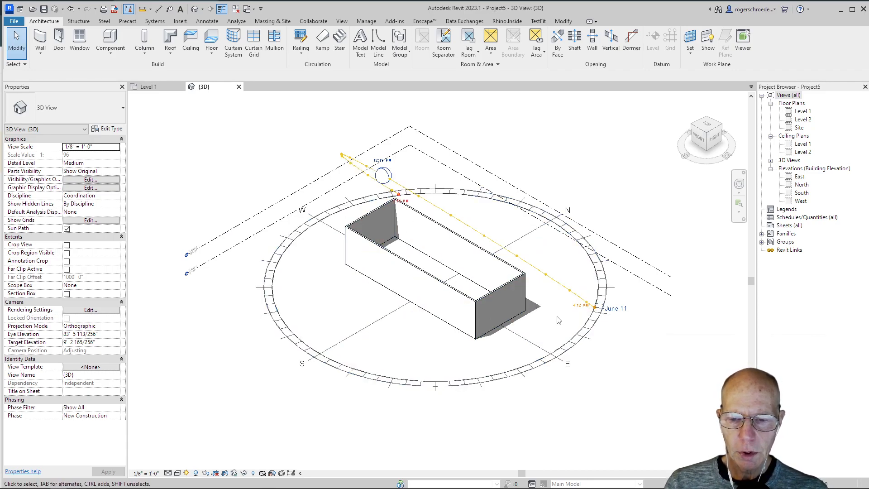
pyautogui.click(617, 309)
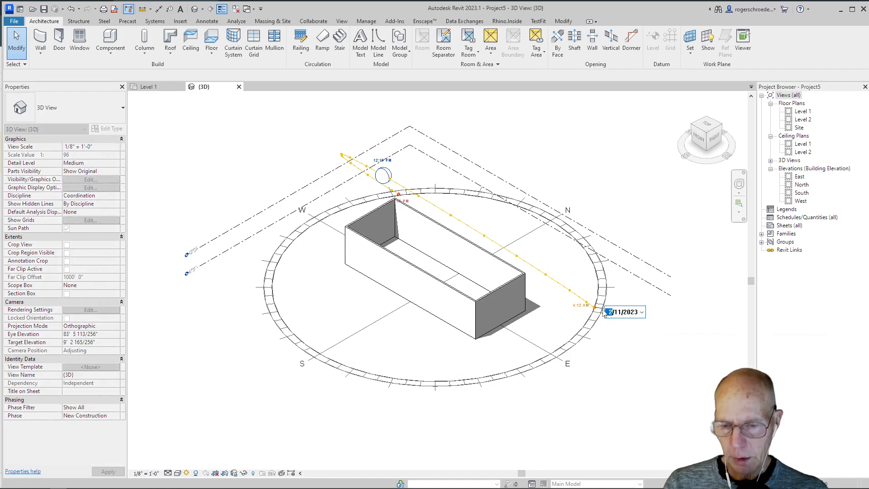
pyautogui.click(605, 352)
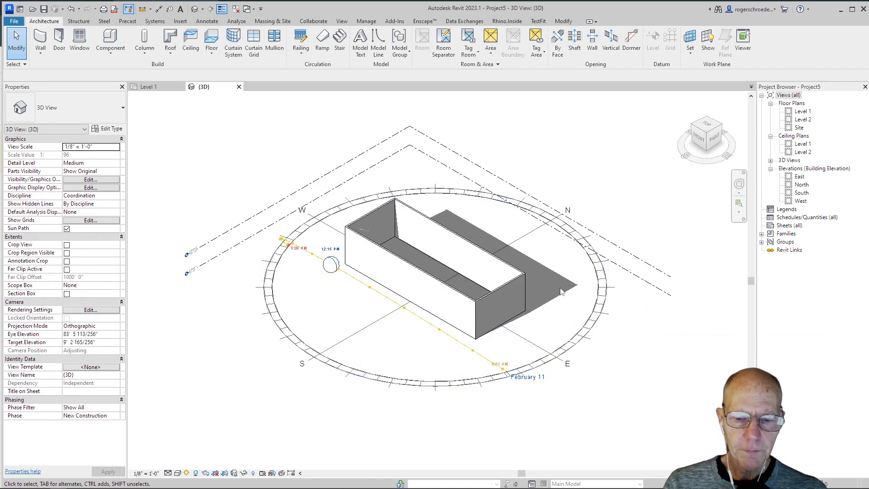
# Set the sun's time to 5:15 PM to cast the building's late-afternoon winter shadow.
pyautogui.click(331, 252)
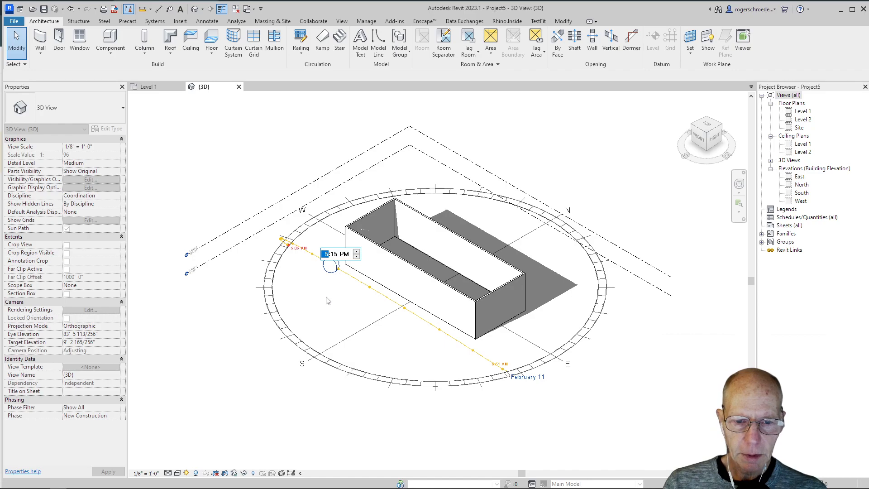
pyautogui.press('Return')
pyautogui.scroll(-2, 400, 361)
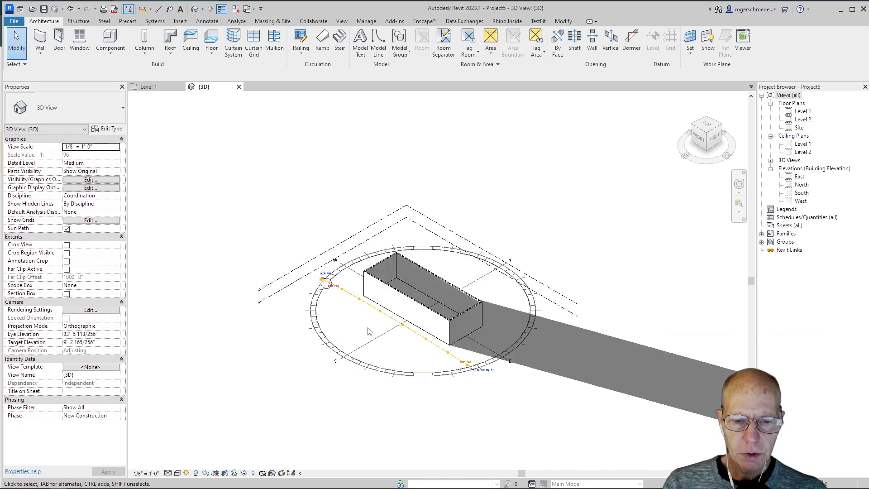
# Set the sun's time to 9:06 AM to cast the building's morning shadow.
pyautogui.scroll(3, 328, 288)
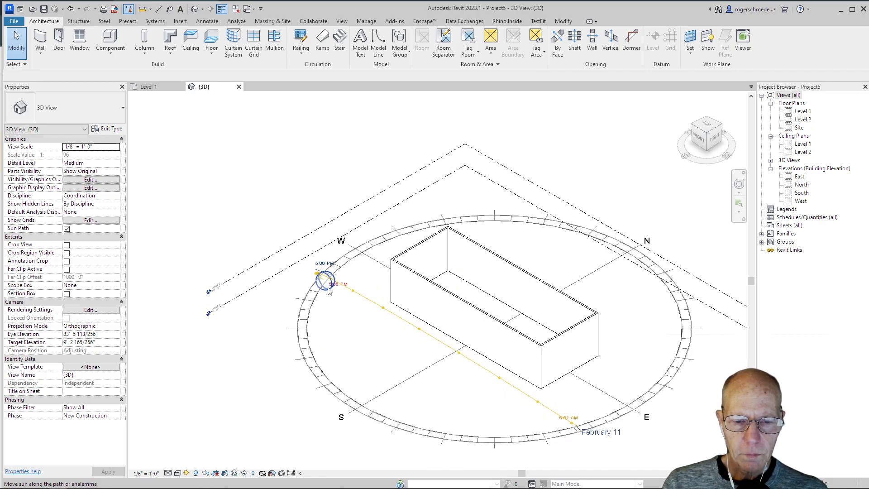
pyautogui.click(323, 277)
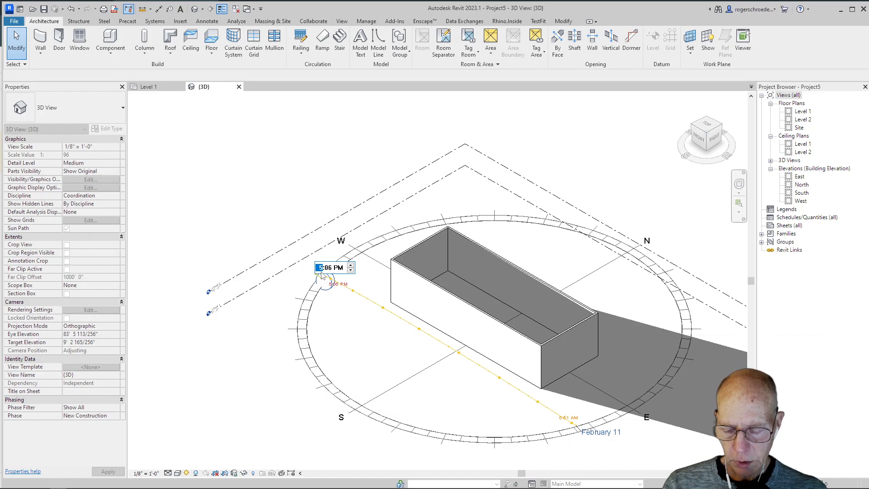
pyautogui.write('9')
pyautogui.click(338, 269)
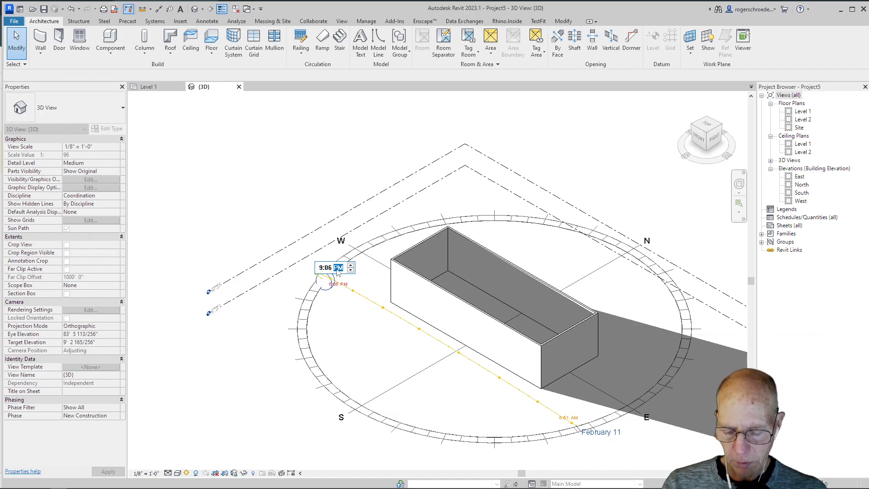
pyautogui.click(284, 301)
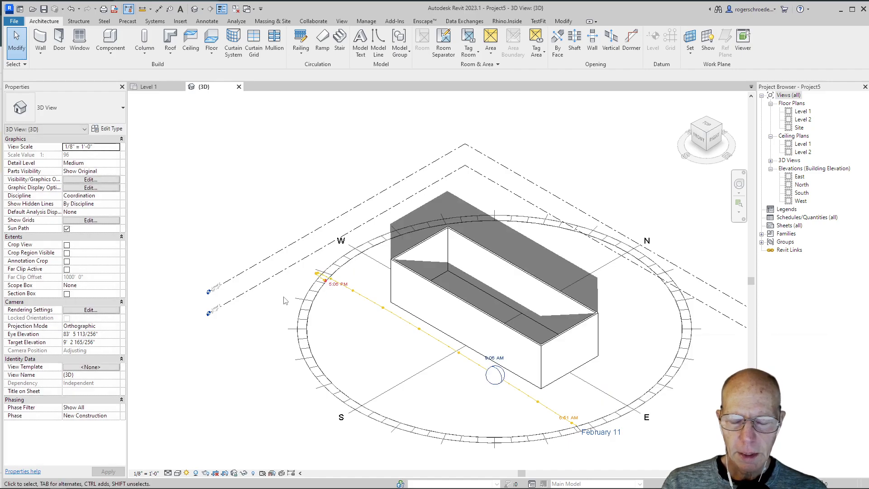